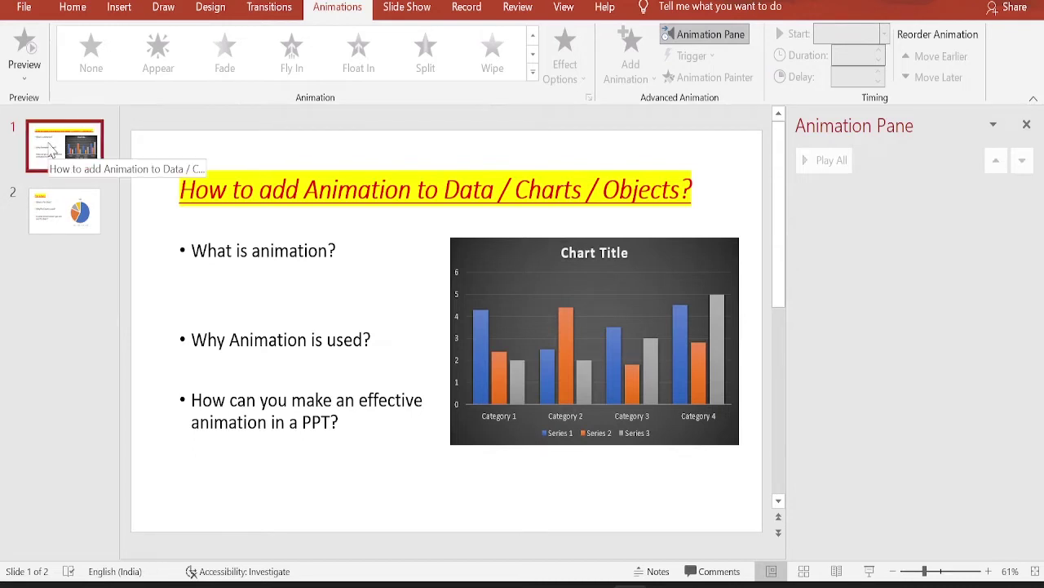
Try the None, Fade and Push transitions on the first slide.
left_click(273, 11)
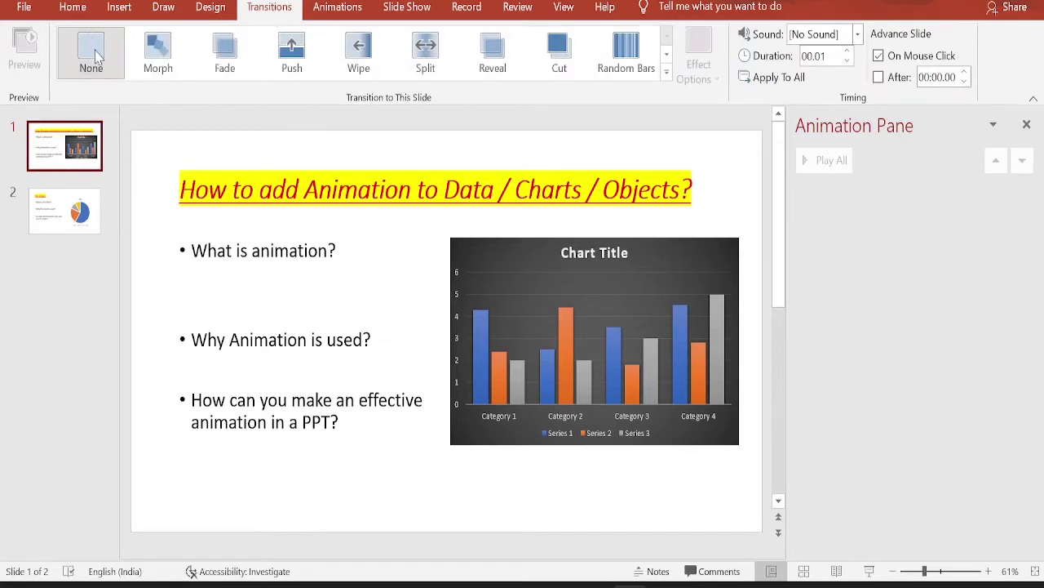
left_click(94, 57)
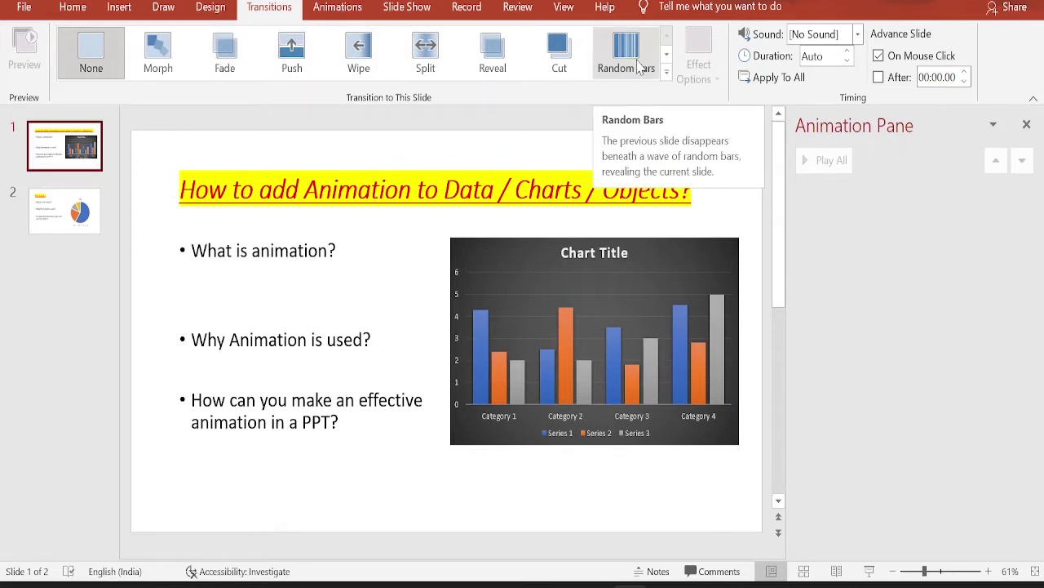
left_click(232, 55)
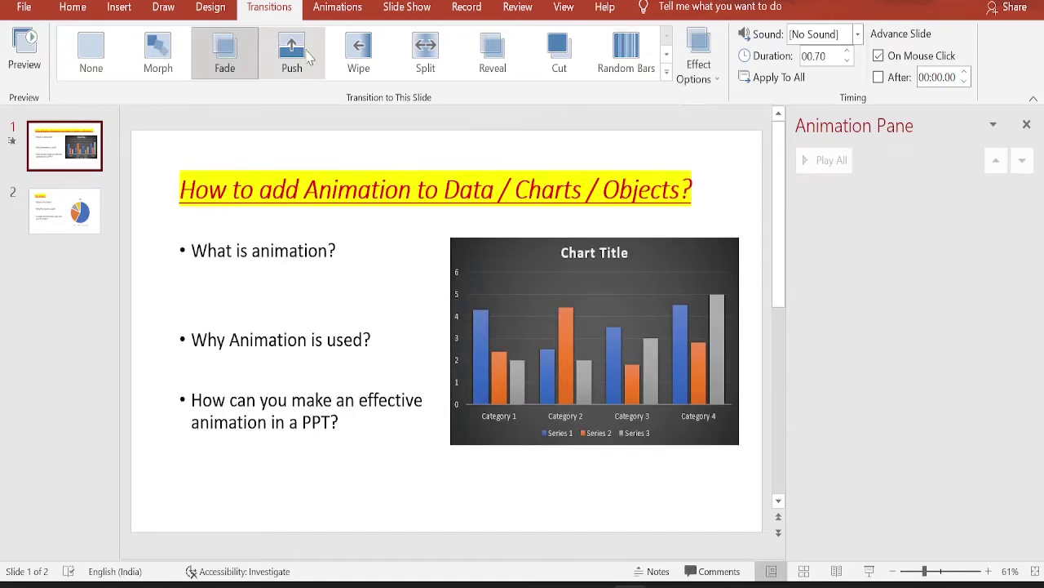
left_click(310, 54)
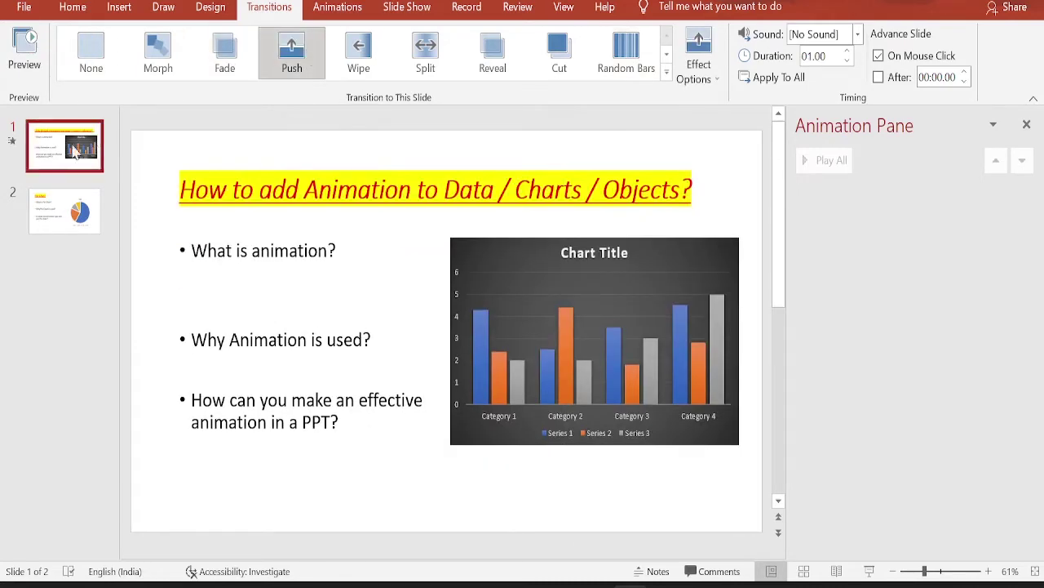
left_click(279, 66)
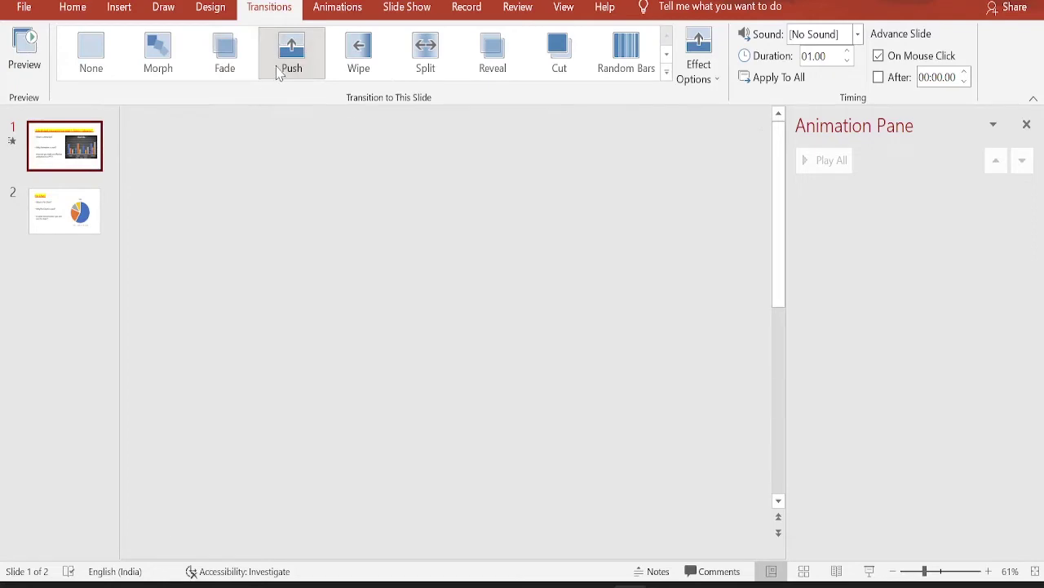
Try the Cut and Random Bars transitions on the Pie Chart slide.
left_click(66, 221)
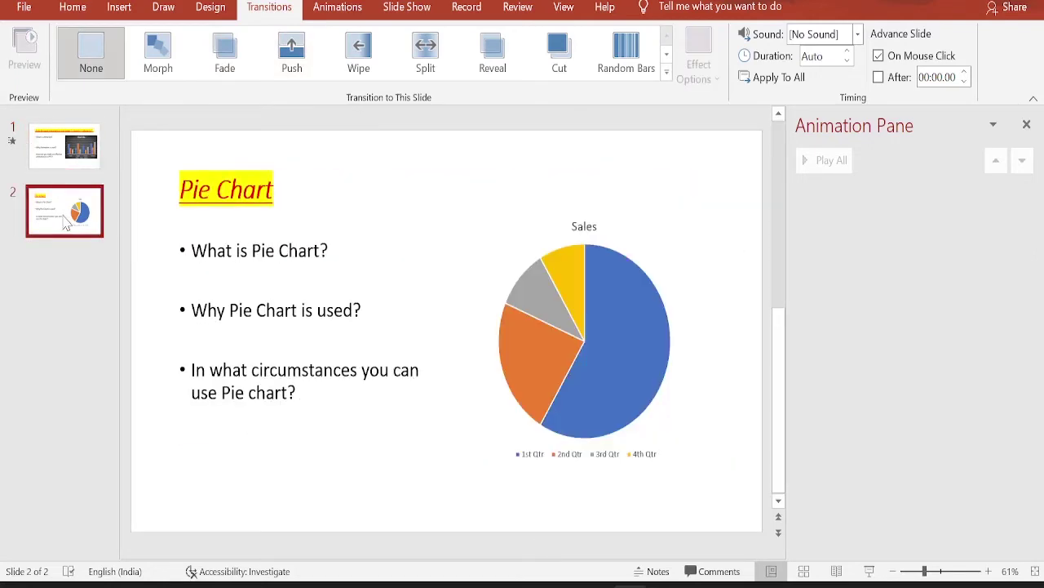
left_click(575, 63)
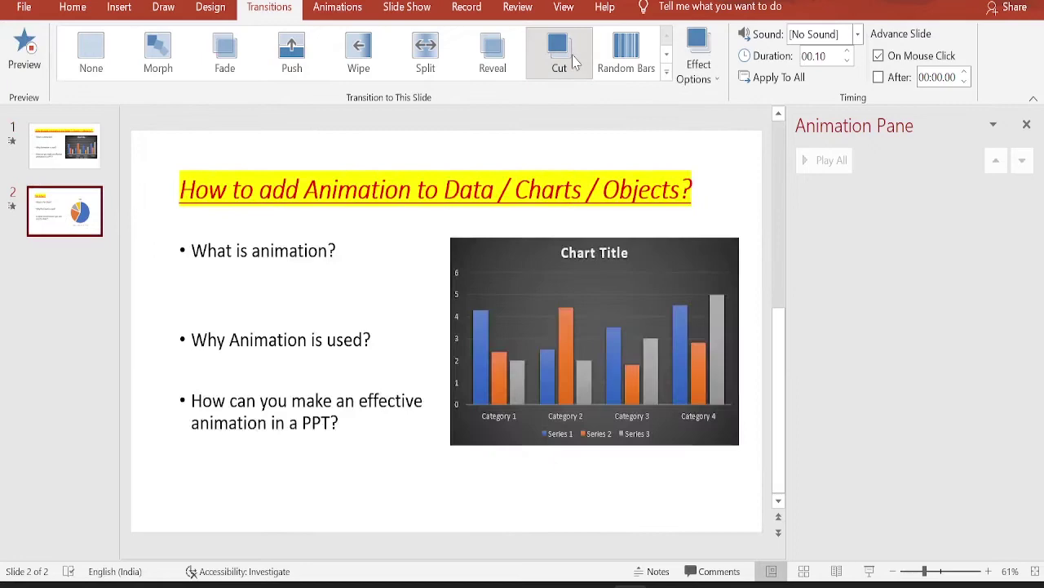
left_click(628, 54)
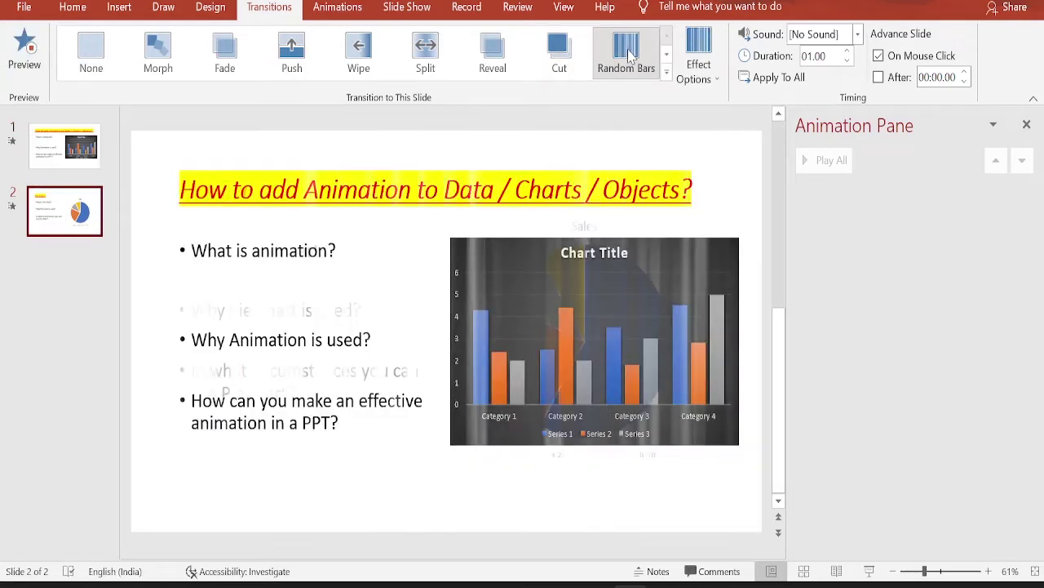
Apply the Curtains transition to both the first slide and the Pie Chart slide.
left_click(61, 155)
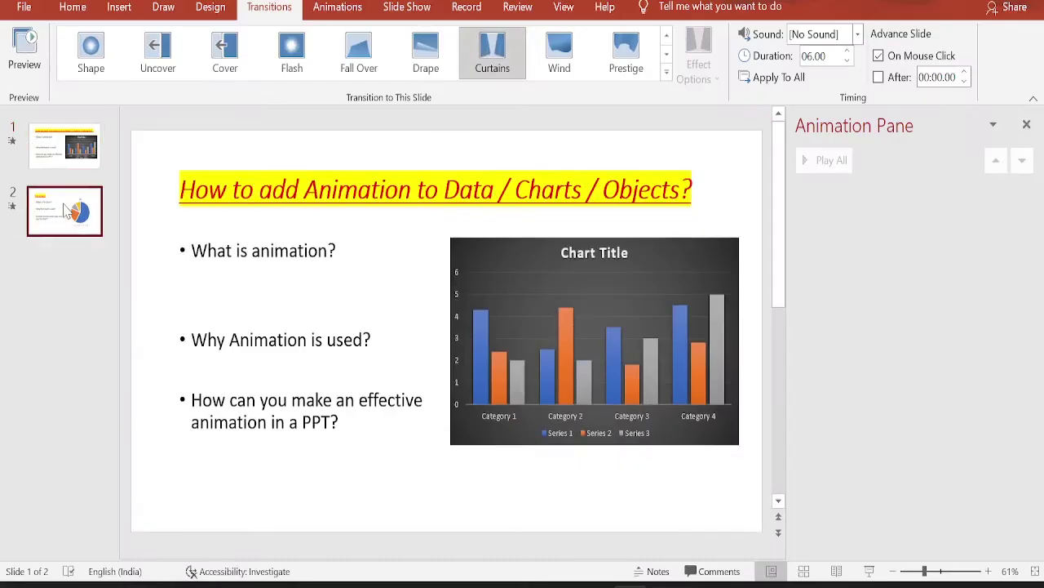
left_click(666, 71)
left_click(224, 171)
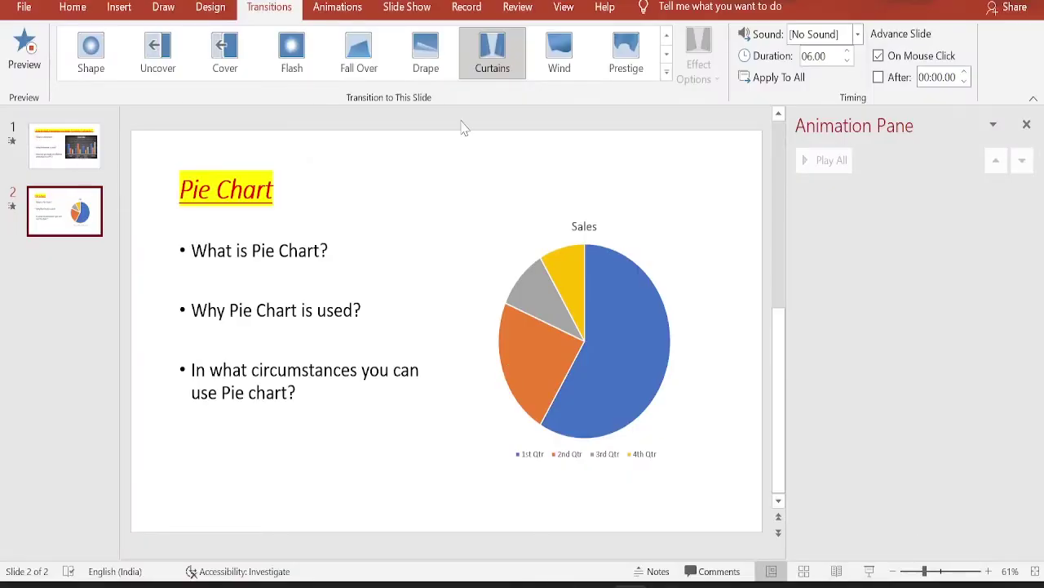
Apply the Fly In entrance animation to the "What is animation?" bullet on the first slide.
left_click(63, 163)
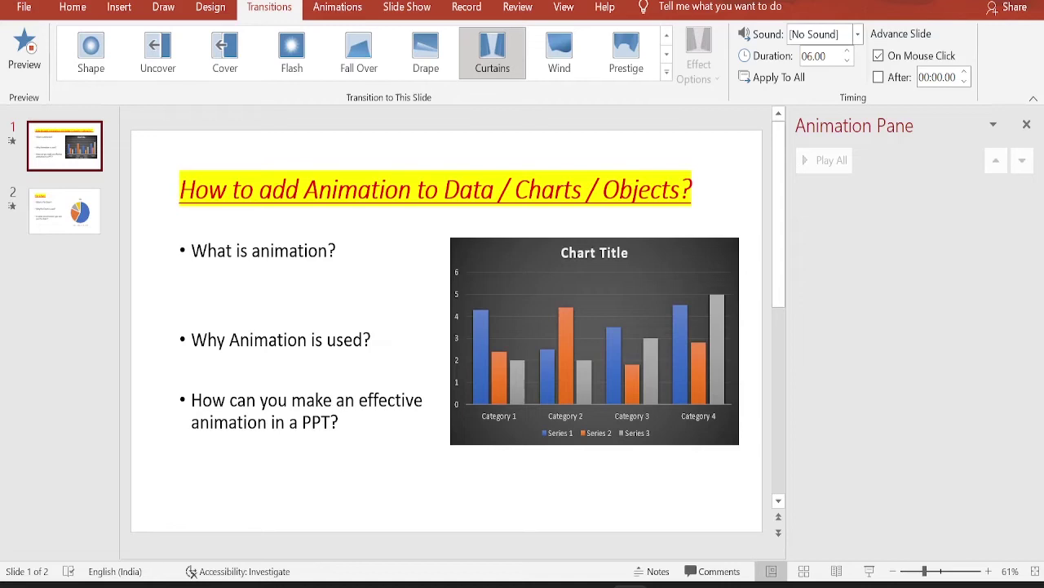
left_click_drag(191, 251, 337, 252)
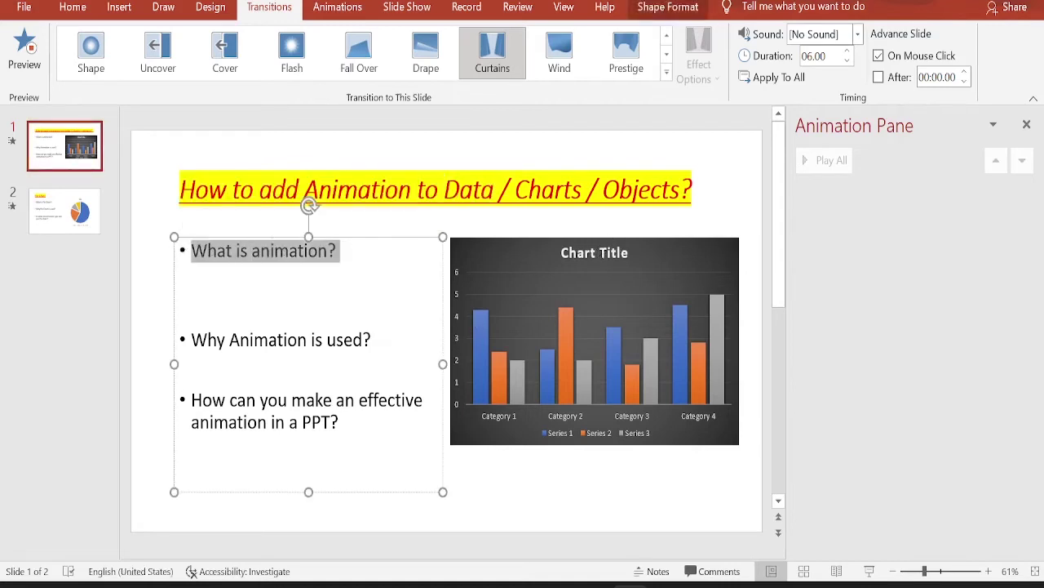
mouse_move(181, 245)
left_click(343, 8)
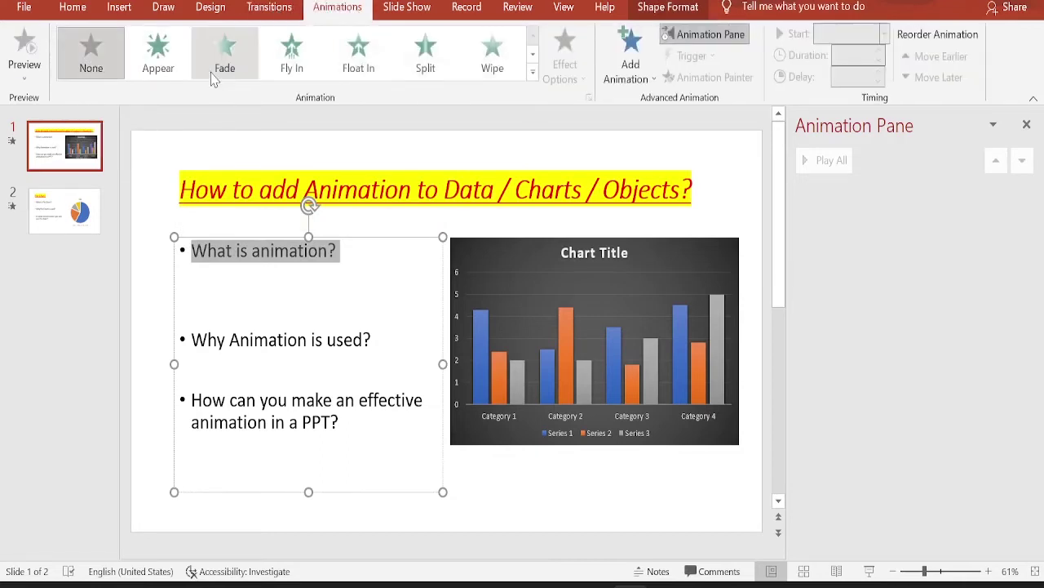
left_click(535, 56)
left_click(534, 55)
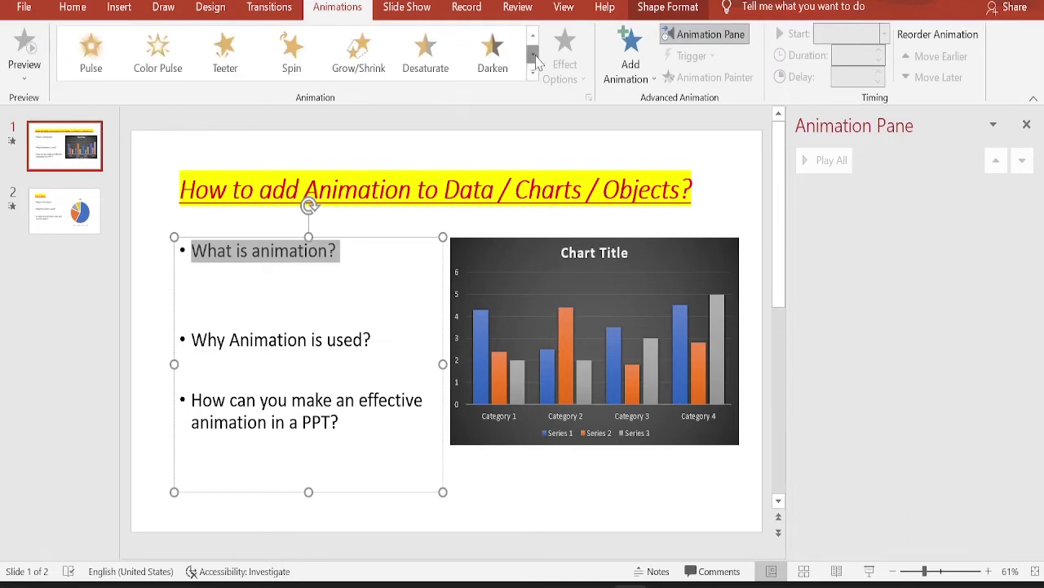
left_click(535, 55)
left_click(534, 56)
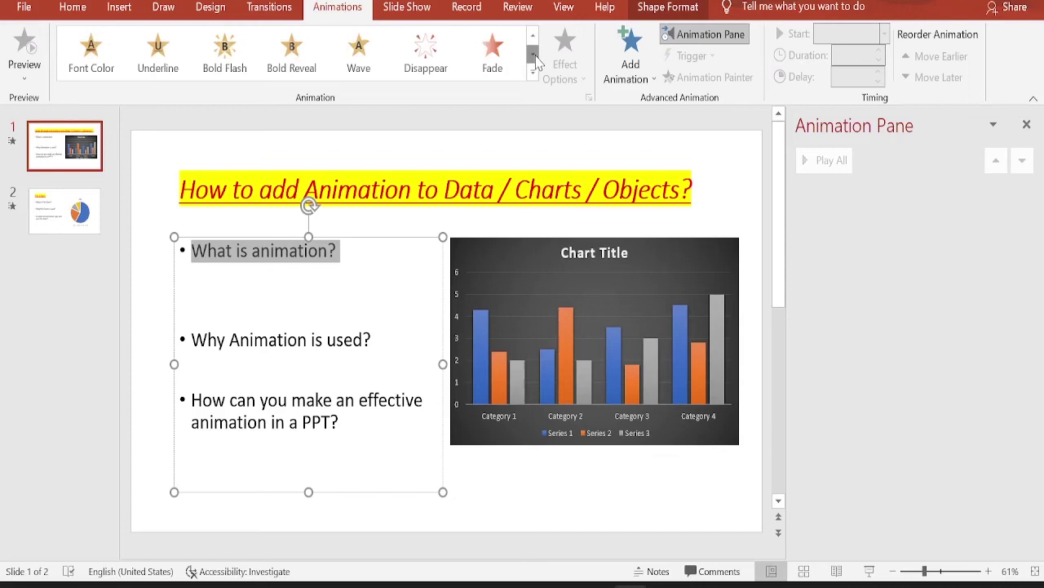
left_click(535, 56)
left_click(533, 36)
left_click(533, 35)
left_click(532, 36)
left_click(532, 35)
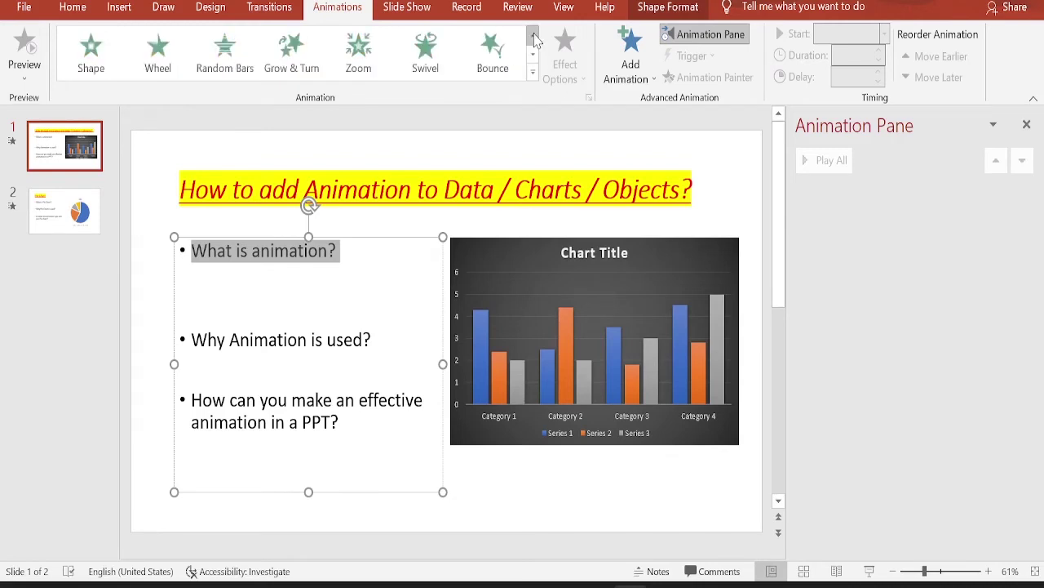
left_click(533, 36)
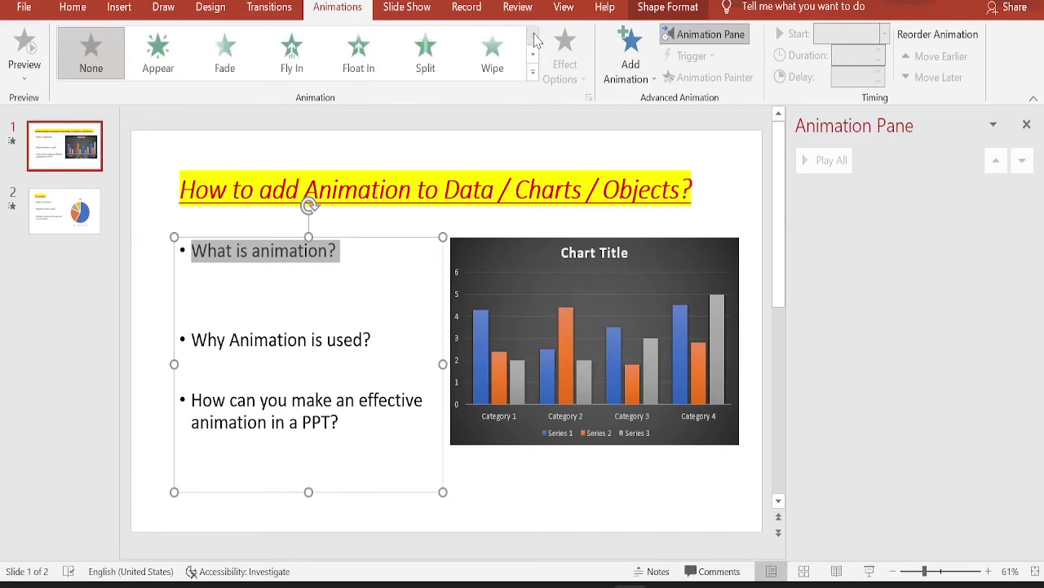
left_click(304, 52)
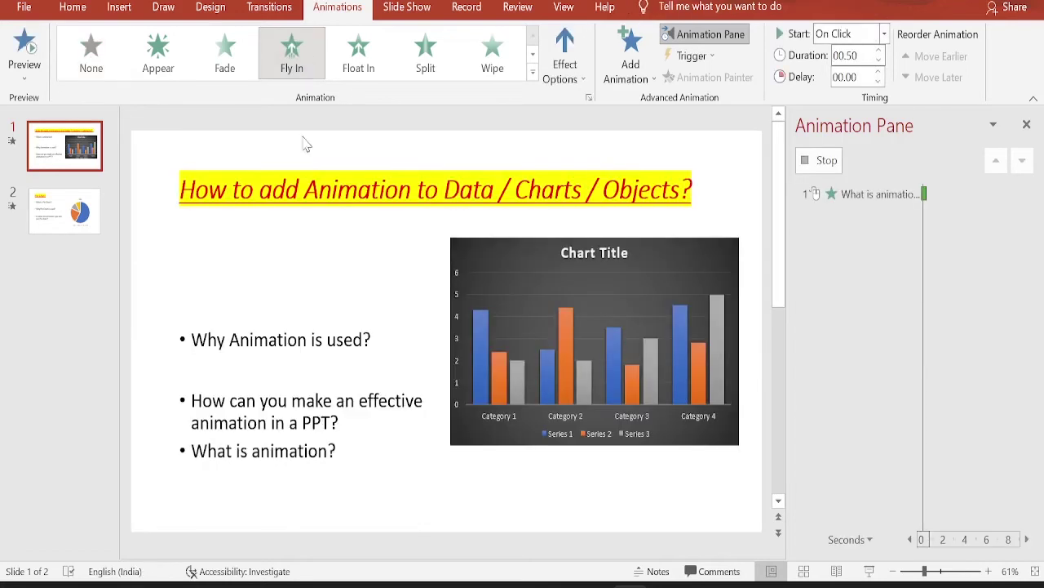
Animate the "Why Animation is used?" bullet with Swivel and the "How can you make an effective animation in a PPT?" bullet with Bounce.
left_click(533, 54)
left_click(425, 50)
triple_click(307, 411)
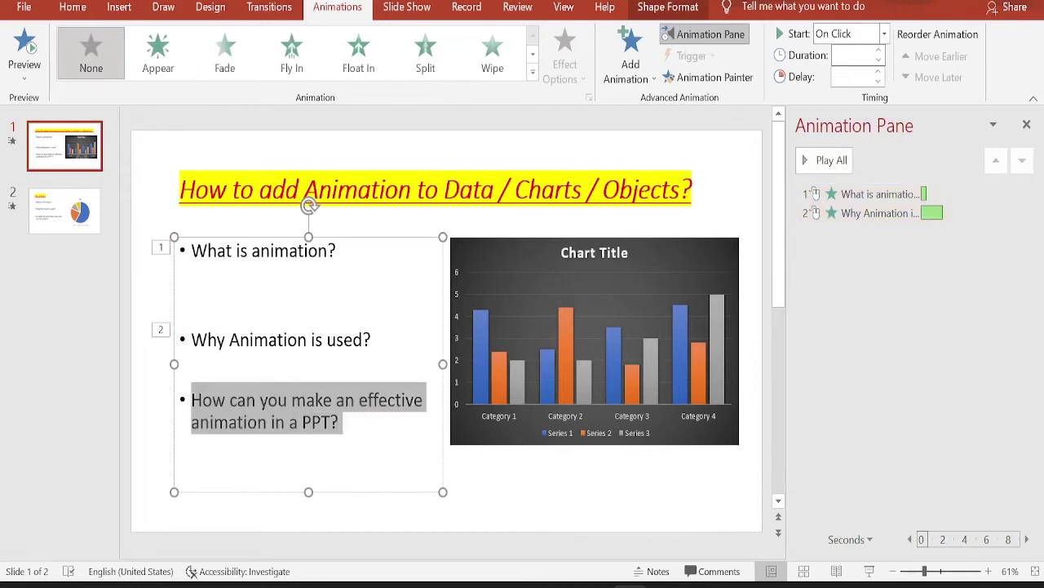
left_click(533, 53)
left_click(492, 50)
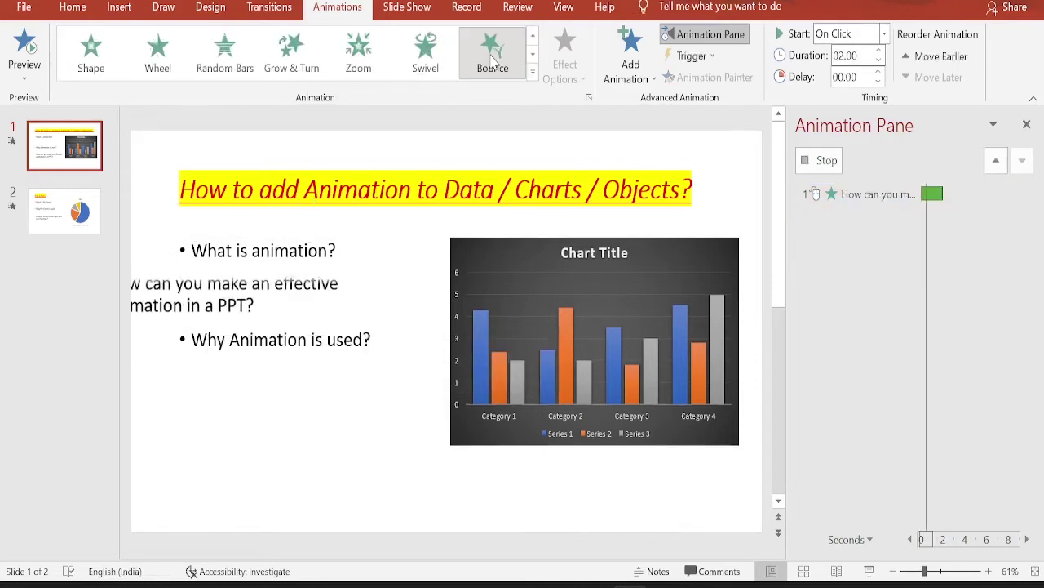
Apply the Grow & Turn entrance animation to the column chart on the first slide.
left_click(527, 238)
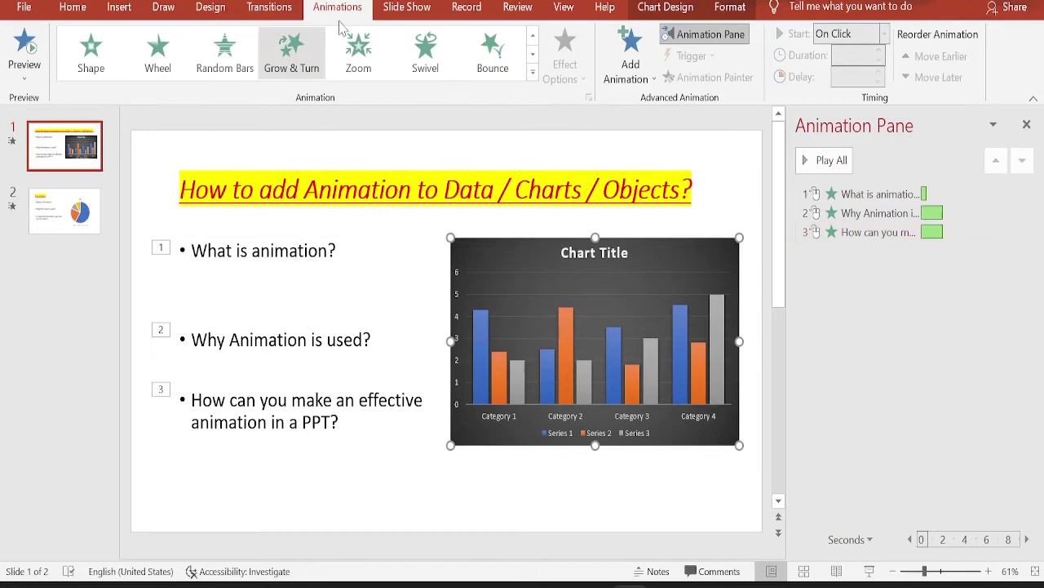
left_click(302, 63)
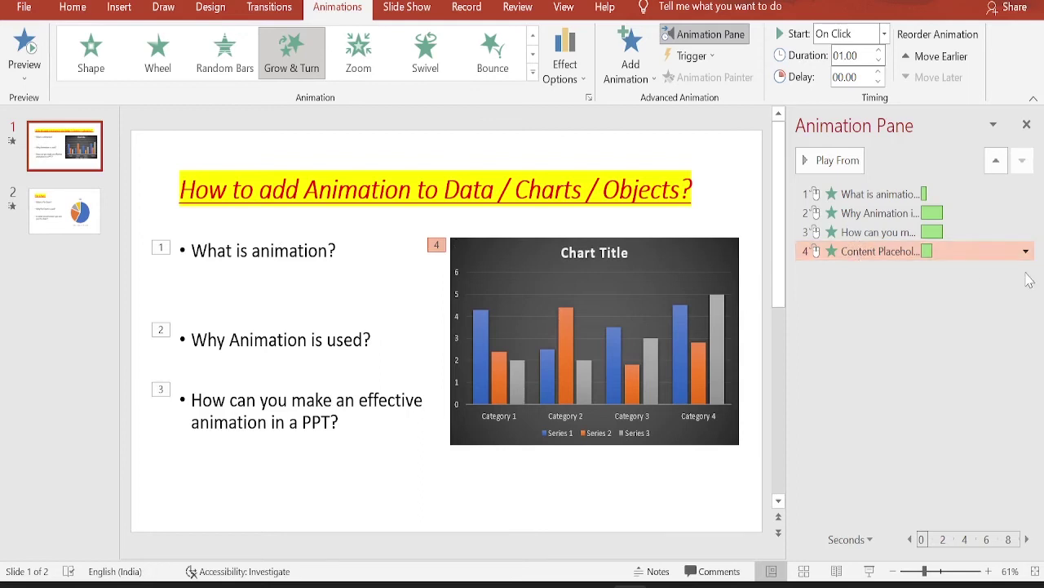
Select the "Why Animation is used?" bullet's effect in the slide's animation sequence.
left_click(881, 213)
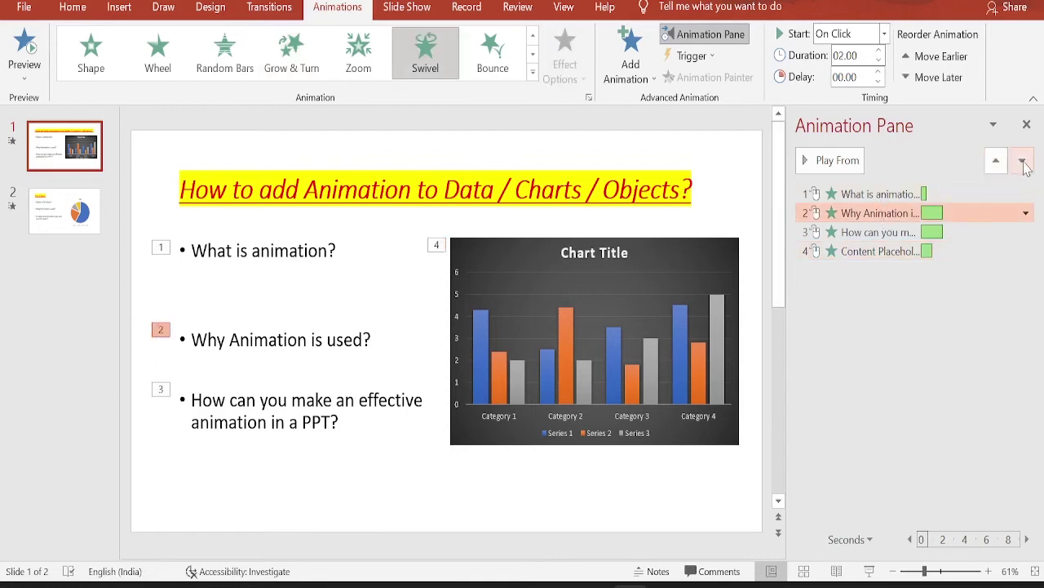